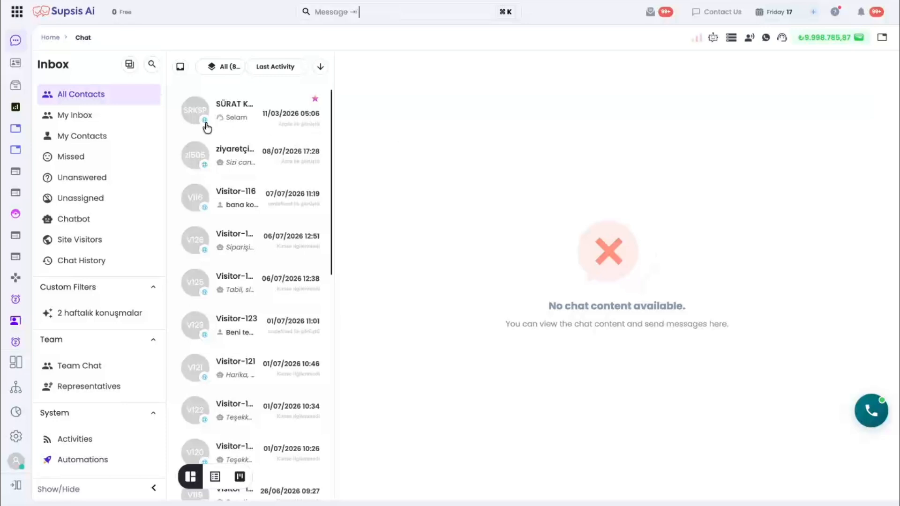
Open the Tables area and browse its ready-made templates, filtered to the Market category.
{"action": "left_click", "coordinate": [17, 13]}
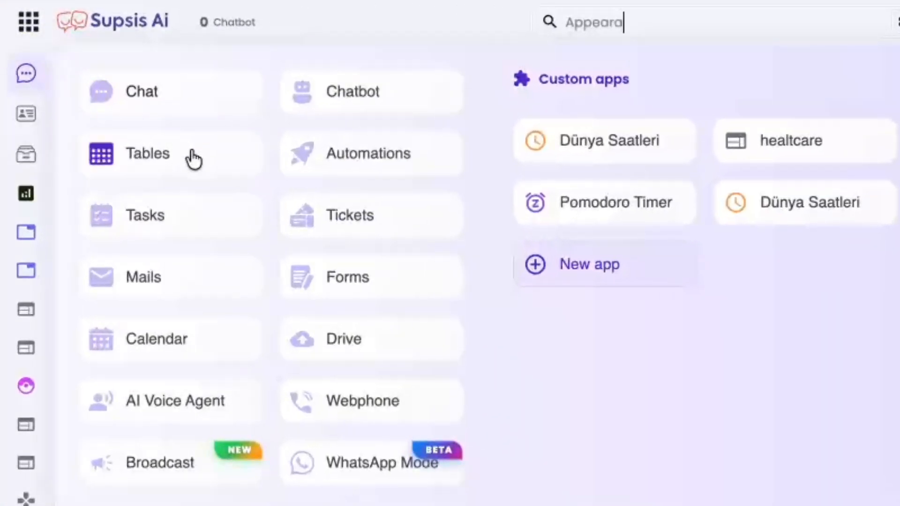
{"action": "left_click", "coordinate": [213, 162]}
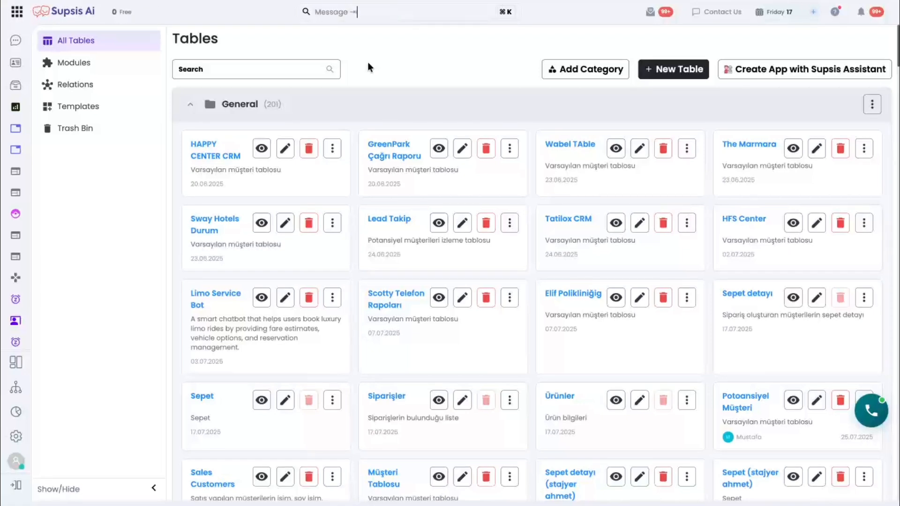
{"action": "left_click", "coordinate": [143, 110]}
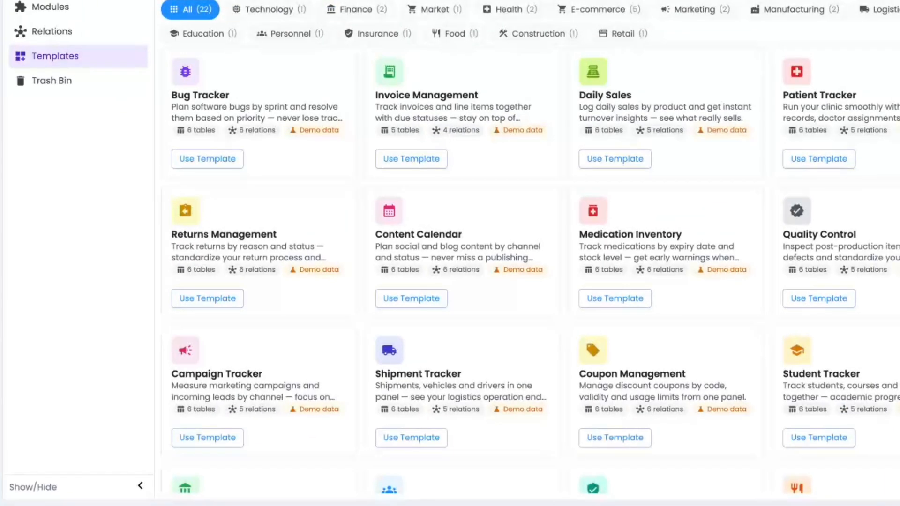
{"action": "left_click", "coordinate": [436, 13]}
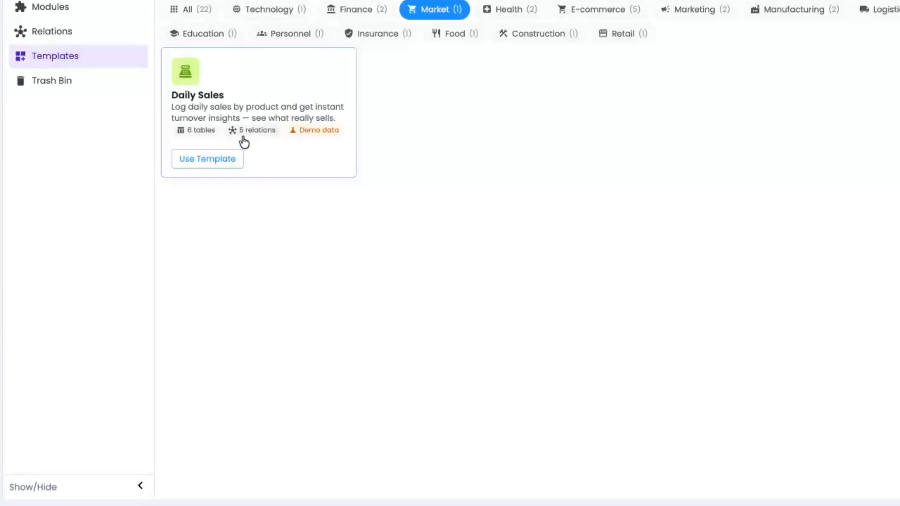
{"action": "mouse_move", "coordinate": [297, 135]}
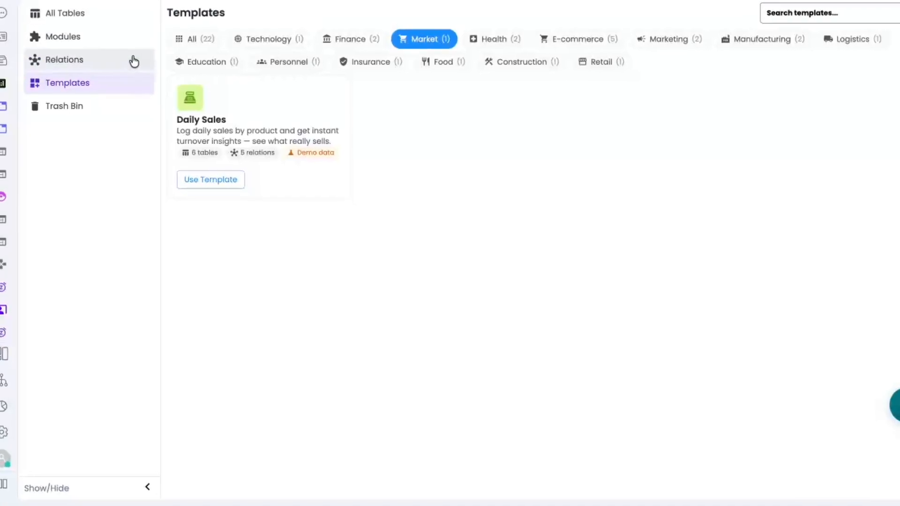
View the list of table relations and the modules page.
{"action": "left_click", "coordinate": [131, 61]}
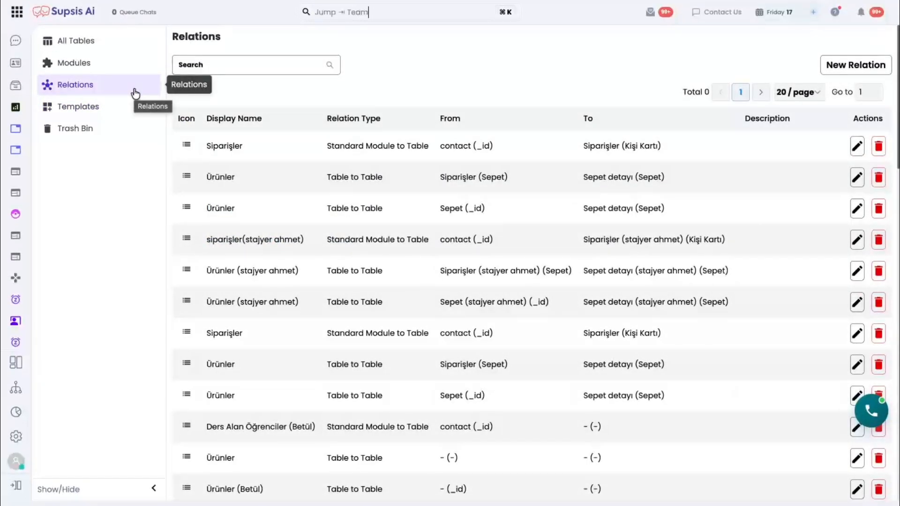
{"action": "left_click", "coordinate": [129, 64]}
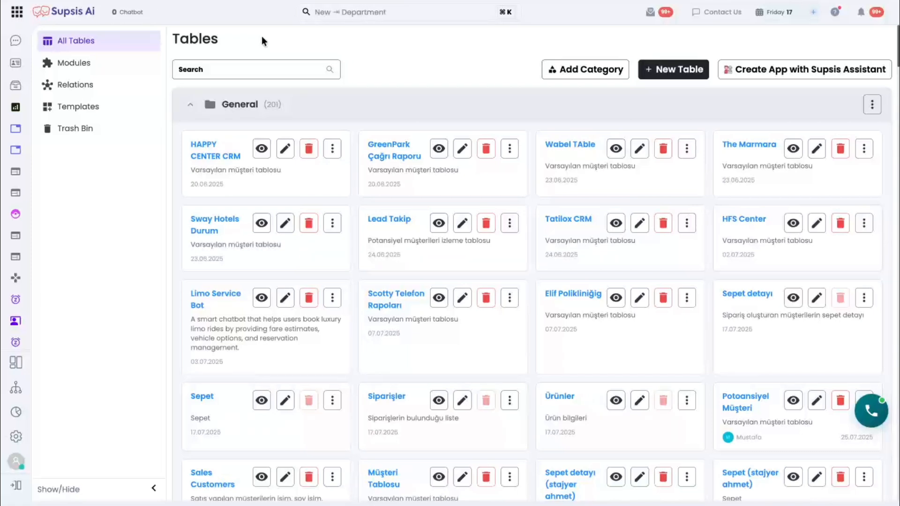
Add a new table category named Sales.
{"action": "left_click", "coordinate": [586, 69]}
{"action": "left_click", "coordinate": [466, 145]}
{"action": "type", "text": "Sales"}
{"action": "left_click", "coordinate": [368, 191]}
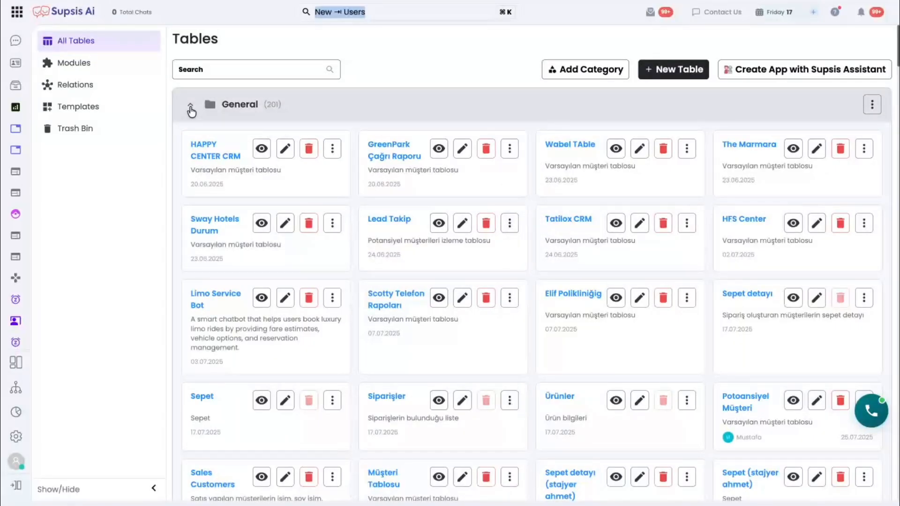
Collapse the General and Personel categories and expand the Sales category.
{"action": "left_click", "coordinate": [190, 107]}
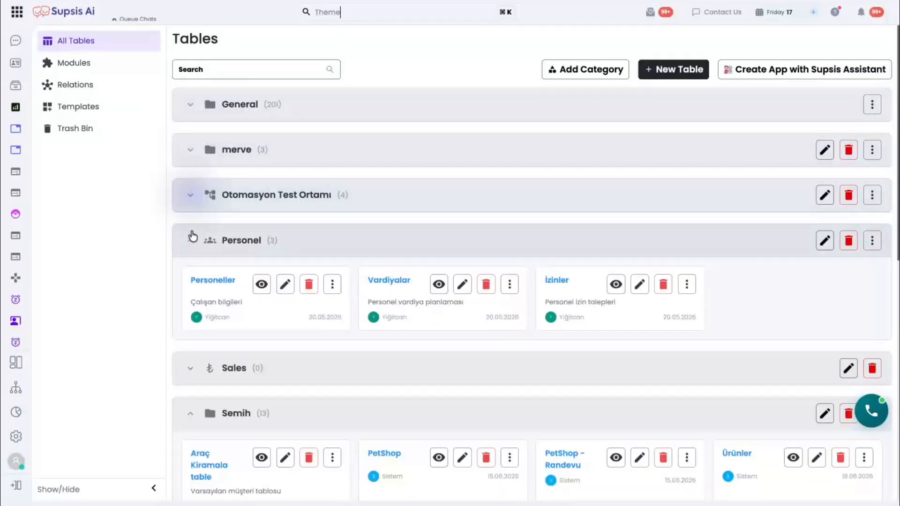
{"action": "left_click", "coordinate": [190, 240]}
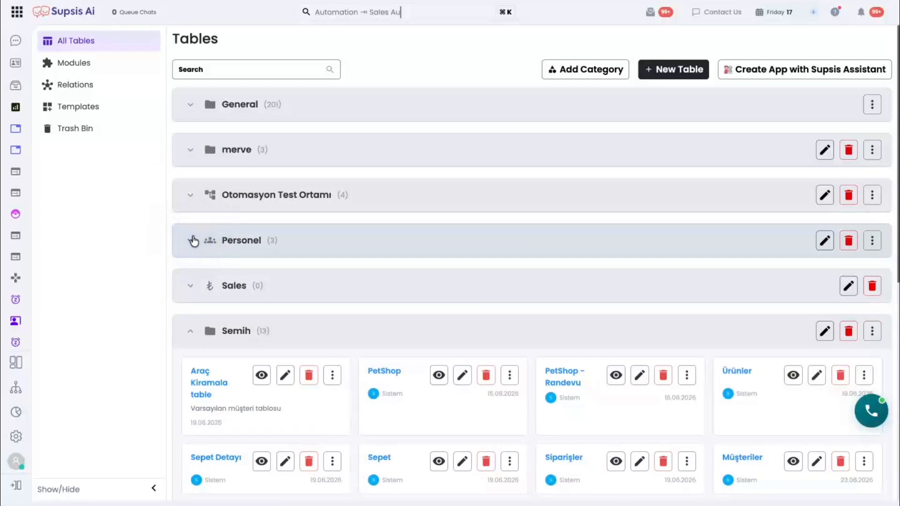
{"action": "left_click", "coordinate": [191, 288]}
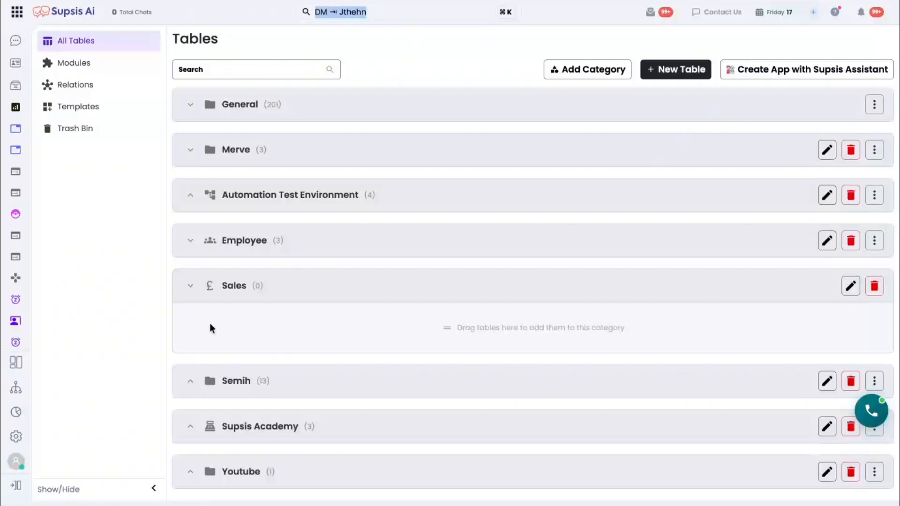
Start a new table from the ready-made templates, choosing the Daily Sales template.
{"action": "left_click", "coordinate": [658, 77]}
{"action": "left_click", "coordinate": [452, 343]}
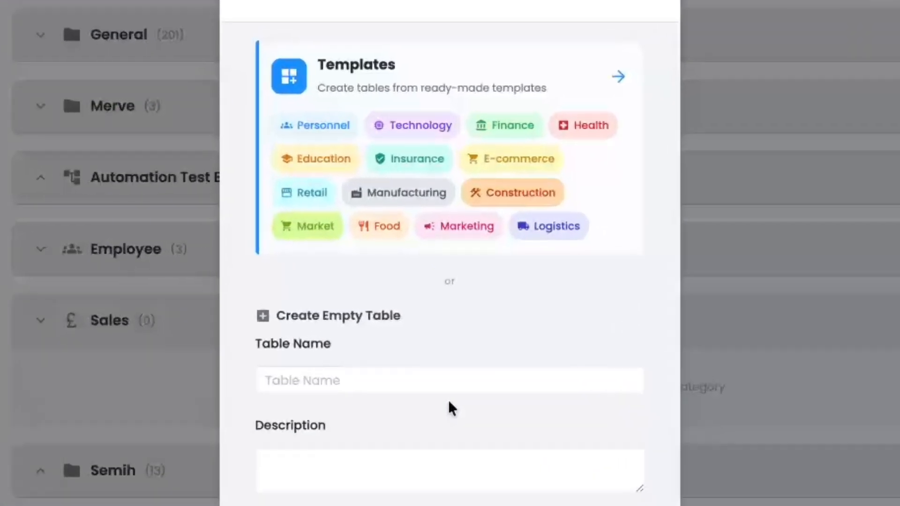
{"action": "left_click", "coordinate": [468, 230]}
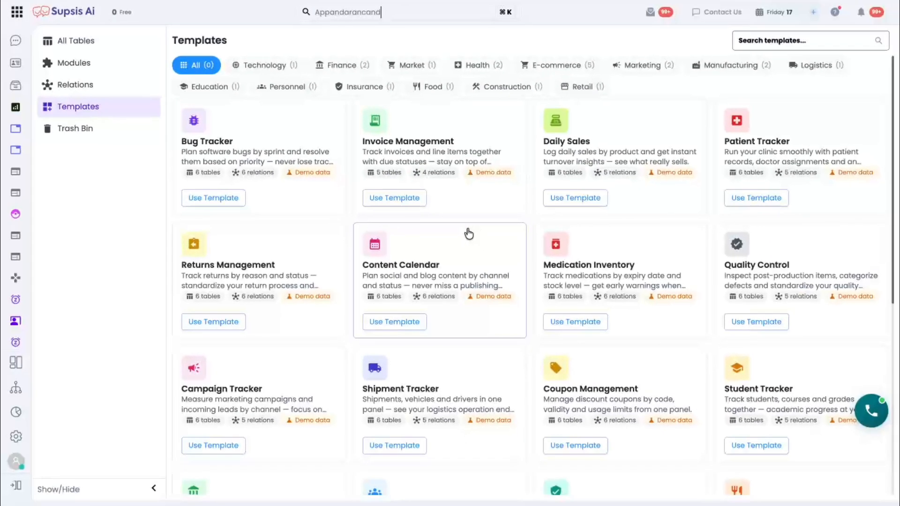
{"action": "left_click", "coordinate": [568, 199]}
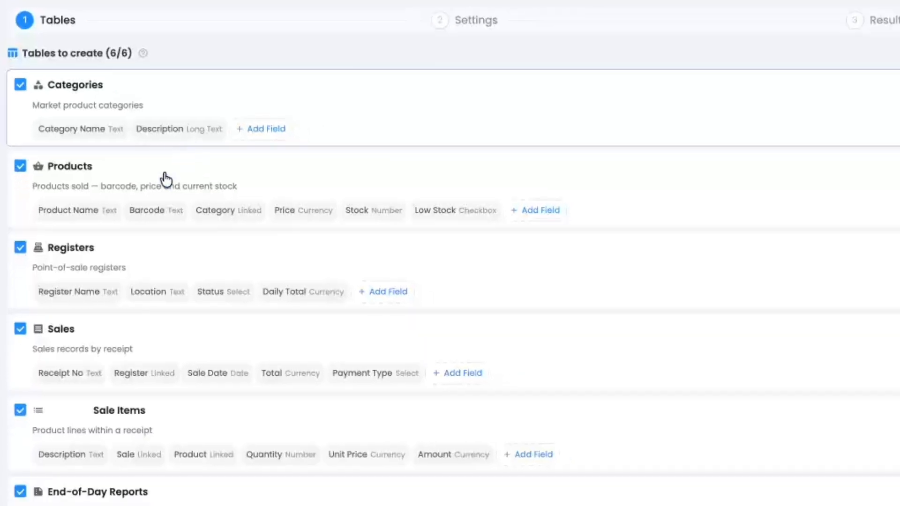
Exclude the End-of-Day Reports and Registers tables from the template, keep demo data enabled, and continue to the settings.
{"action": "left_click", "coordinate": [19, 496]}
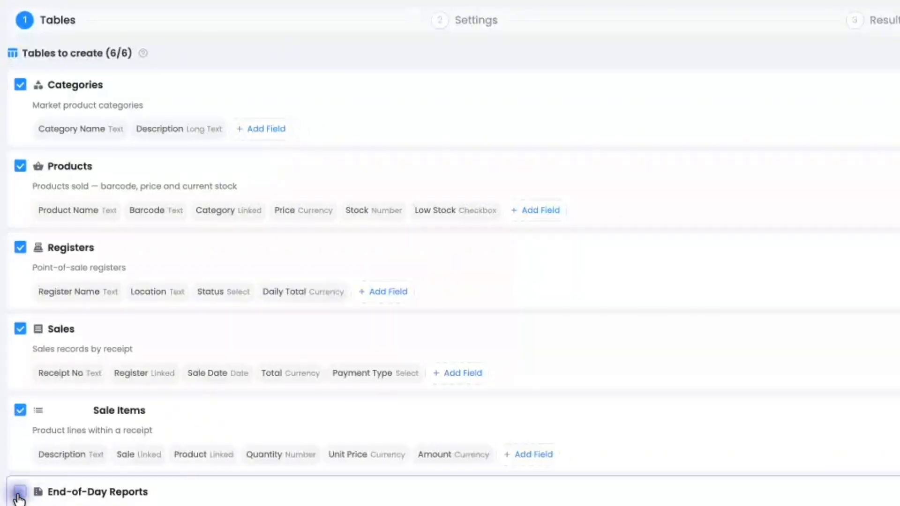
{"action": "left_click", "coordinate": [20, 248]}
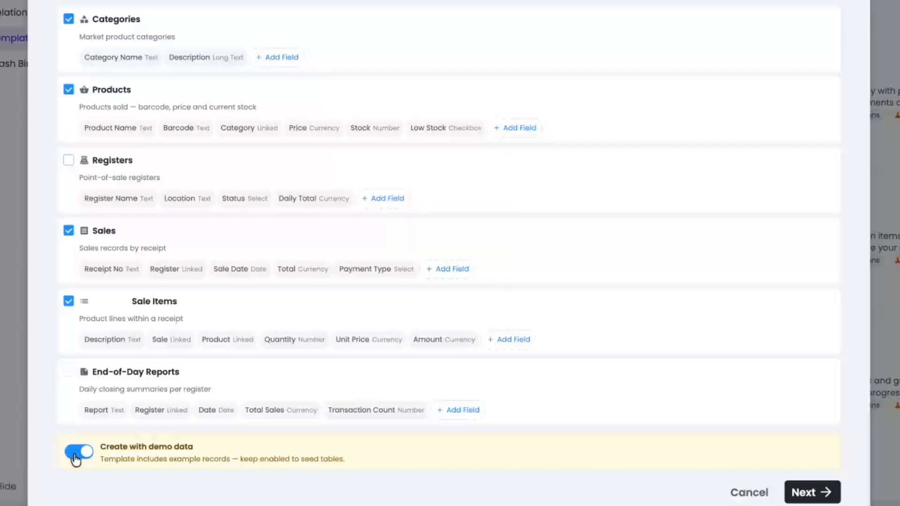
{"action": "left_click", "coordinate": [813, 492]}
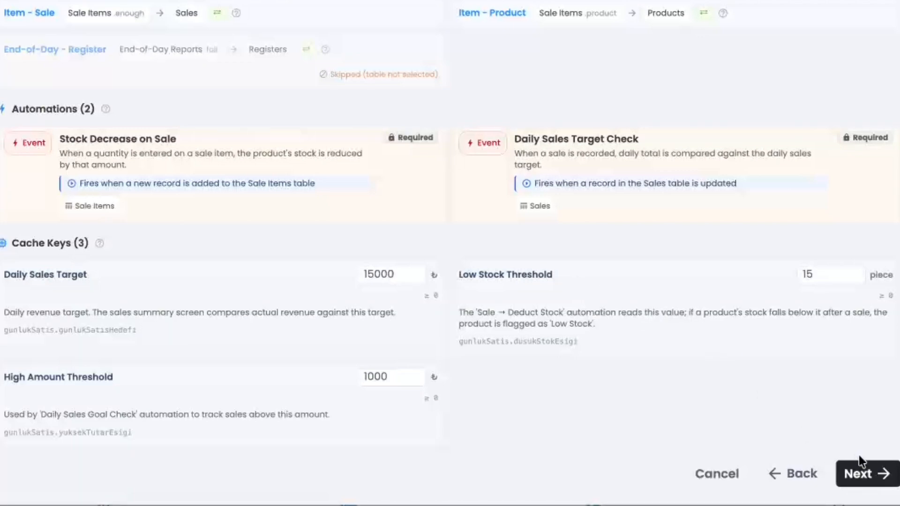
Accept the template's automation and cache settings and create the four Daily Sales tables.
{"action": "left_click", "coordinate": [864, 471]}
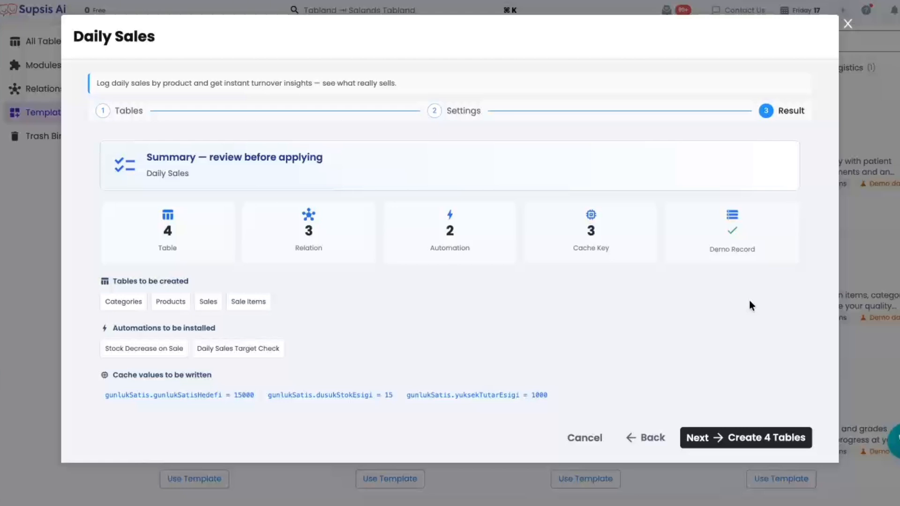
{"action": "left_click", "coordinate": [752, 439]}
{"action": "left_click", "coordinate": [498, 172]}
{"action": "left_click", "coordinate": [735, 441]}
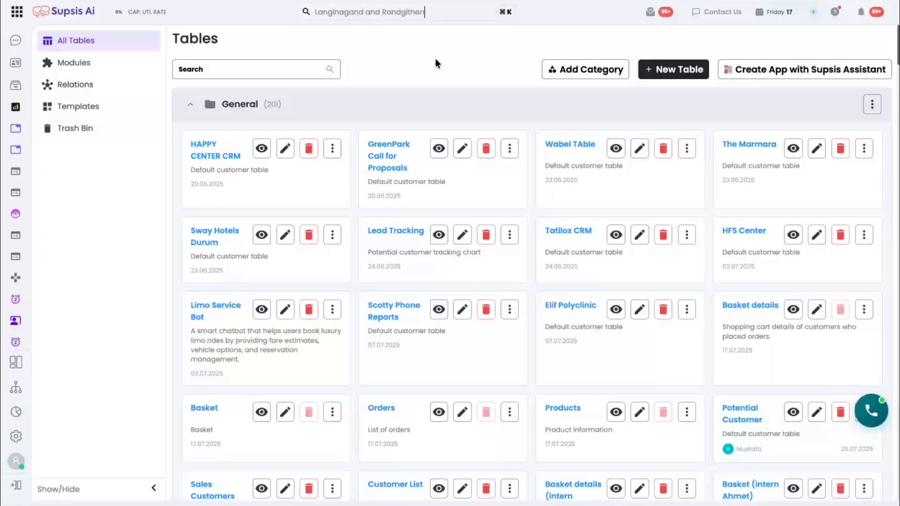
Collapse the General, Merve, Automation Test Environment and Employee categories to reach the Sales category.
{"action": "left_click", "coordinate": [194, 108]}
{"action": "left_click", "coordinate": [193, 151]}
{"action": "left_click", "coordinate": [195, 196]}
{"action": "left_click", "coordinate": [200, 247]}
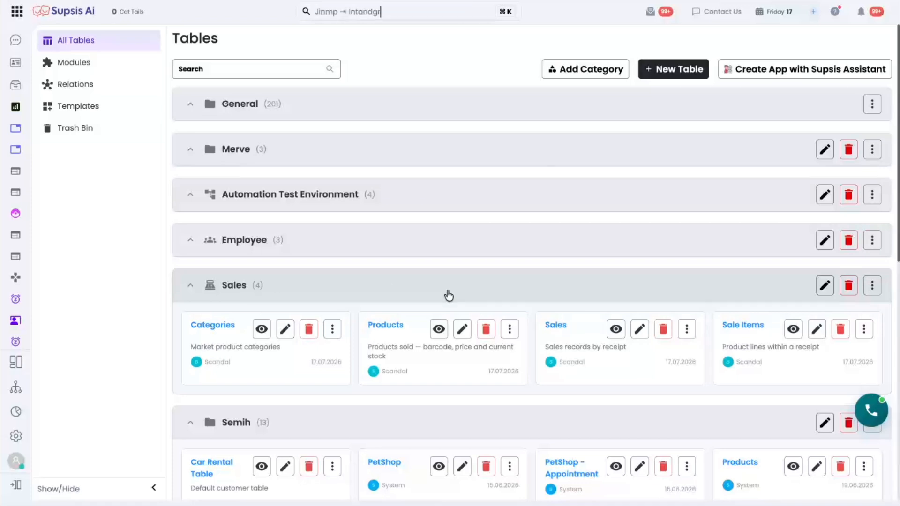
Look over the Sales category's Move All Tables option and its edit form, and leave the category expanded.
{"action": "left_click", "coordinate": [872, 287]}
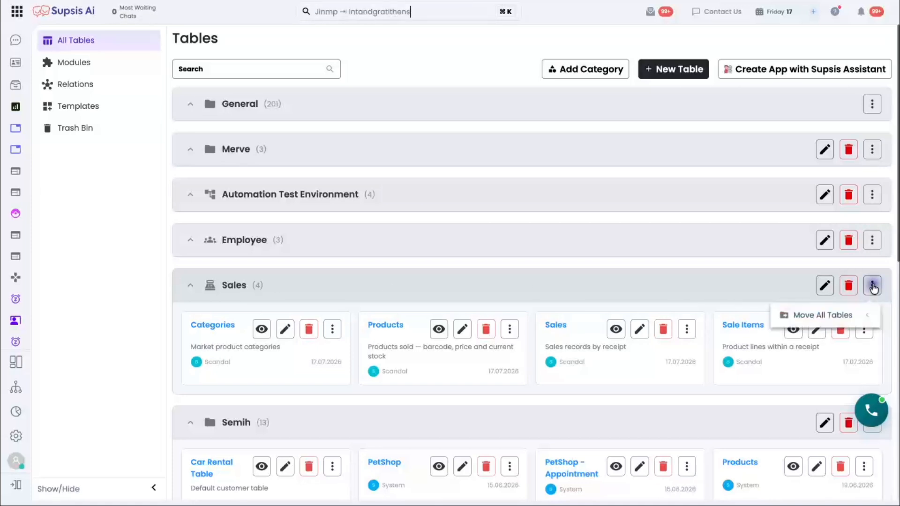
{"action": "mouse_move", "coordinate": [837, 320]}
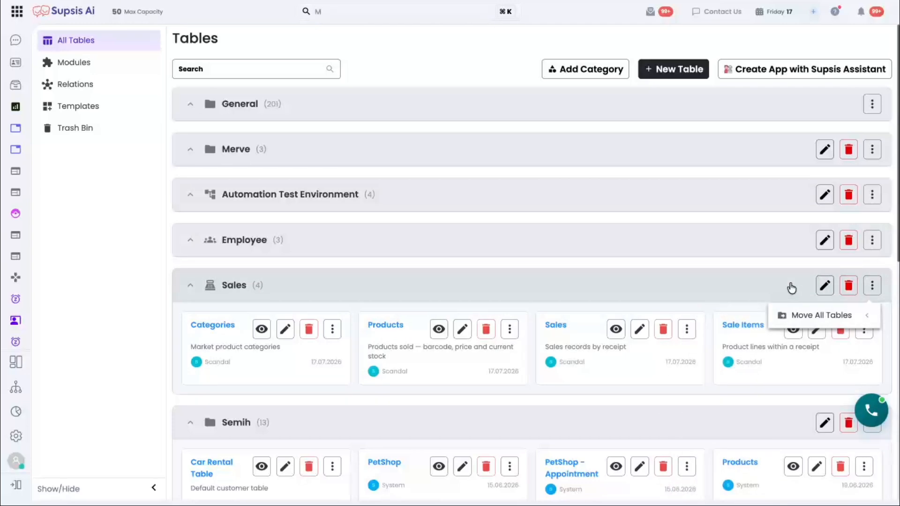
{"action": "left_click", "coordinate": [792, 287]}
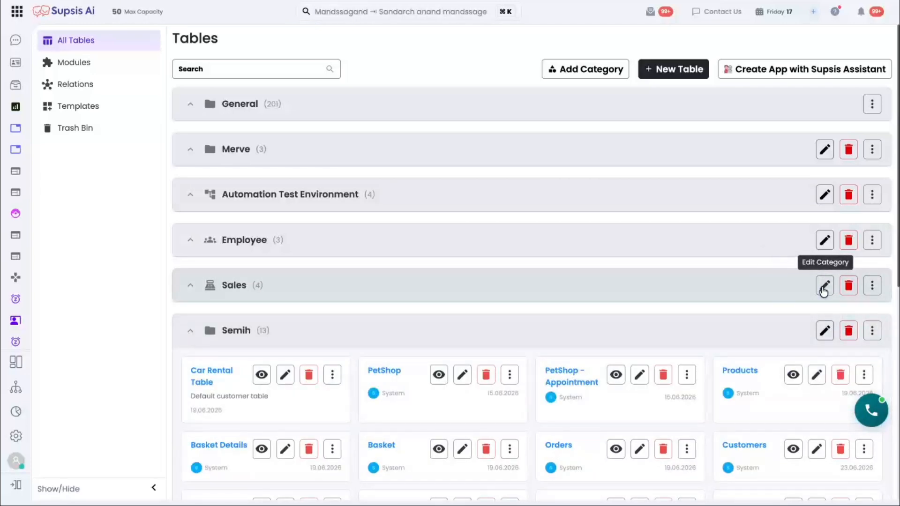
{"action": "left_click", "coordinate": [818, 289]}
{"action": "left_click", "coordinate": [604, 63]}
{"action": "left_click", "coordinate": [192, 286]}
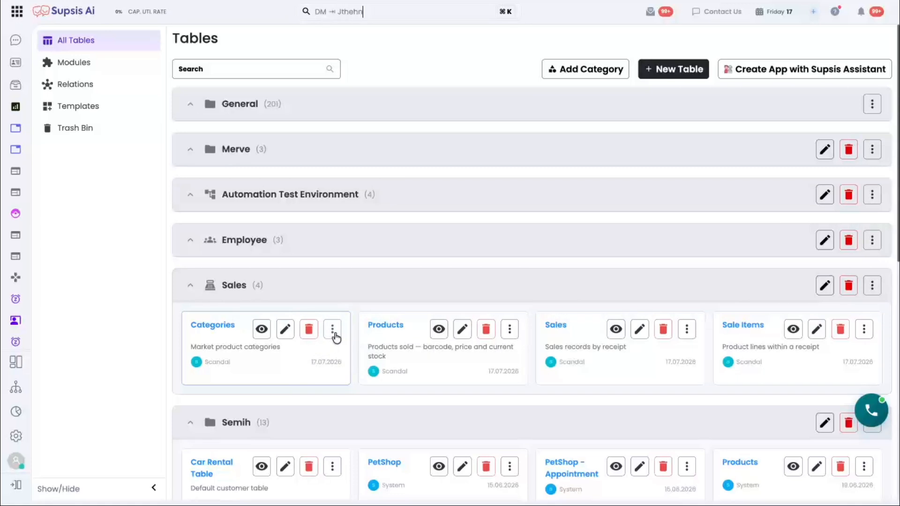
Open the Categories table in the Sales category and download its records with the Category Name and Description columns.
{"action": "left_click", "coordinate": [290, 366]}
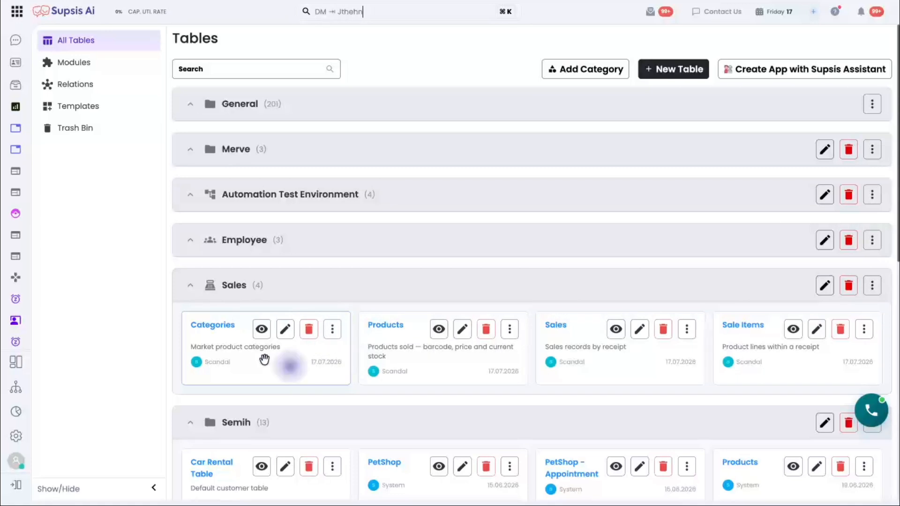
{"action": "left_click", "coordinate": [217, 325]}
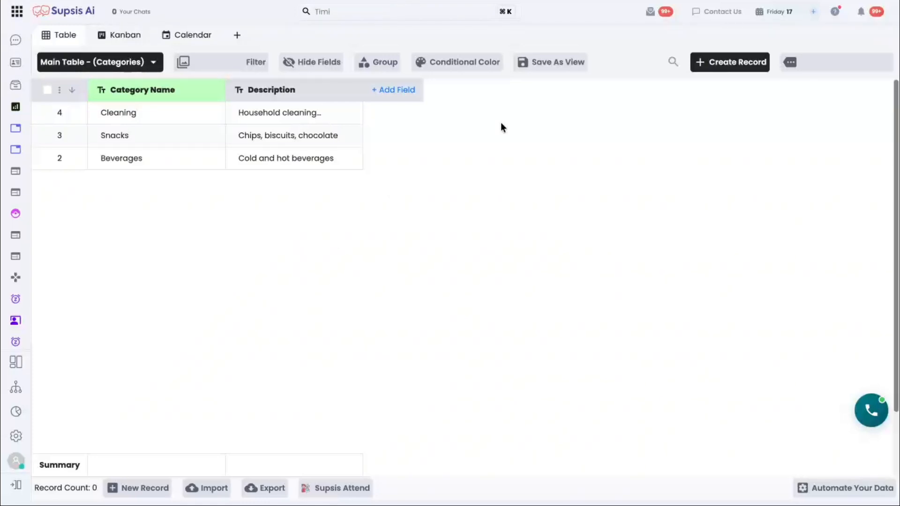
{"action": "left_click", "coordinate": [790, 63]}
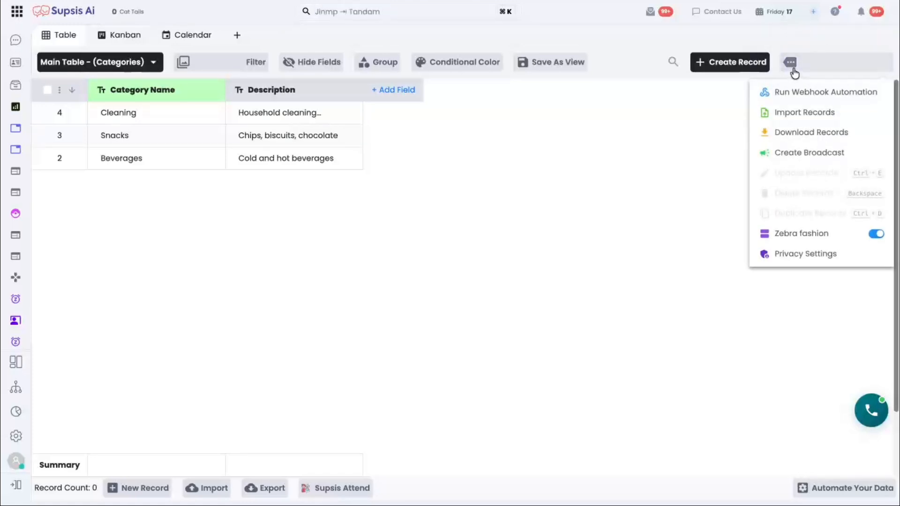
{"action": "left_click", "coordinate": [802, 132]}
{"action": "left_click", "coordinate": [736, 138]}
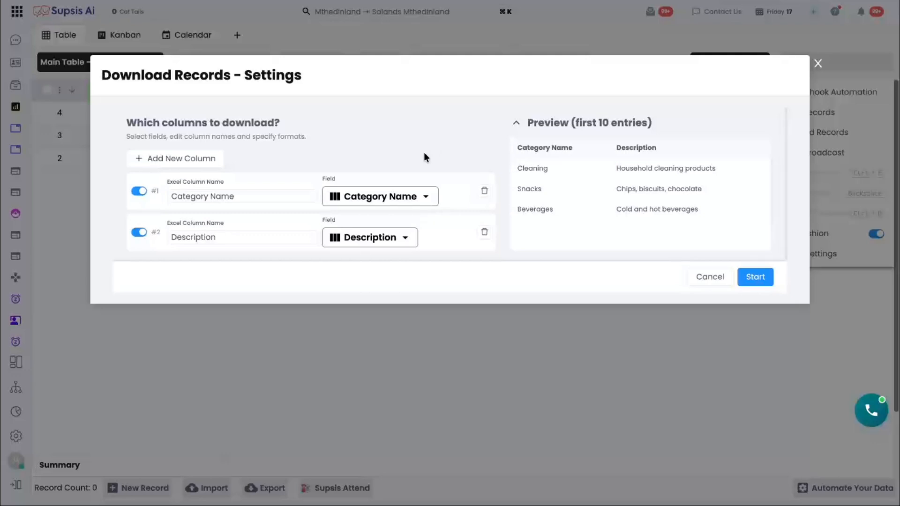
{"action": "left_click", "coordinate": [753, 276]}
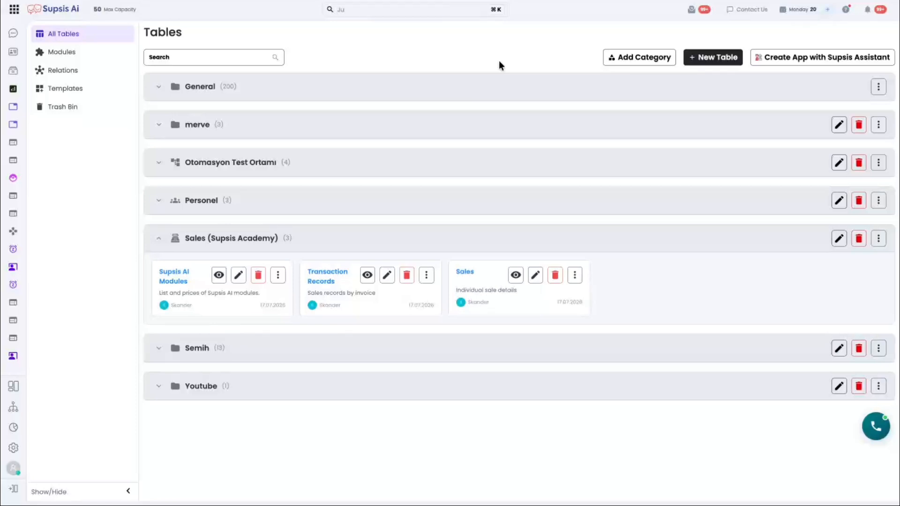
Create an empty table named Supsis Tutorial.
{"action": "left_click", "coordinate": [713, 57]}
{"action": "type", "text": "Supsis Tutorial"}
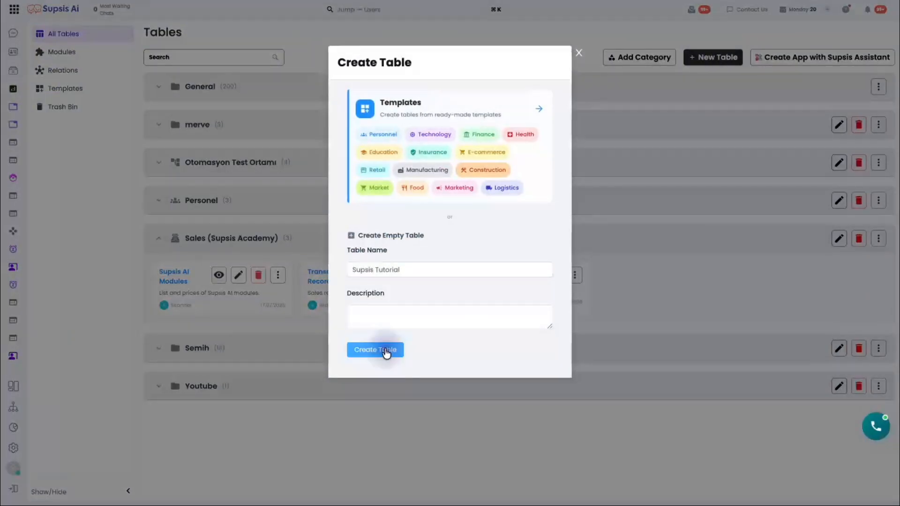
{"action": "left_click", "coordinate": [385, 350]}
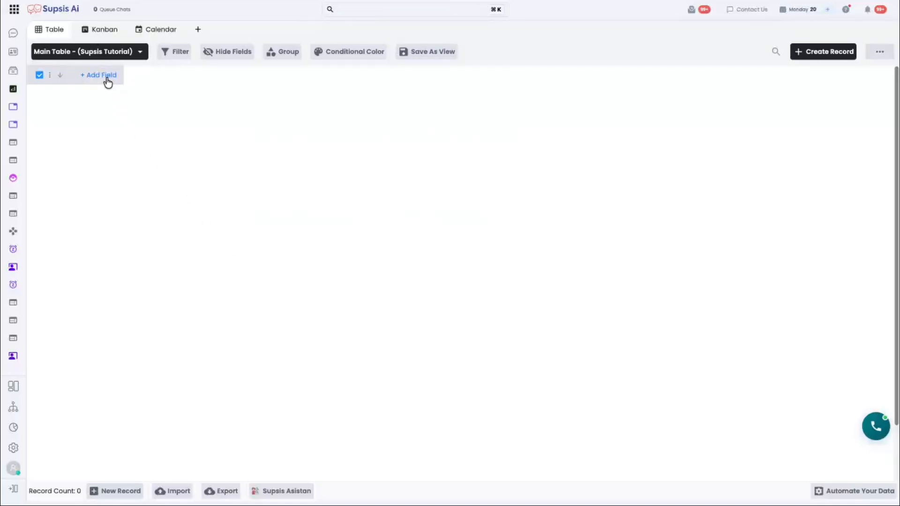
Add a left-aligned field of type contact named Client to the Supsis Tutorial table.
{"action": "left_click", "coordinate": [107, 77]}
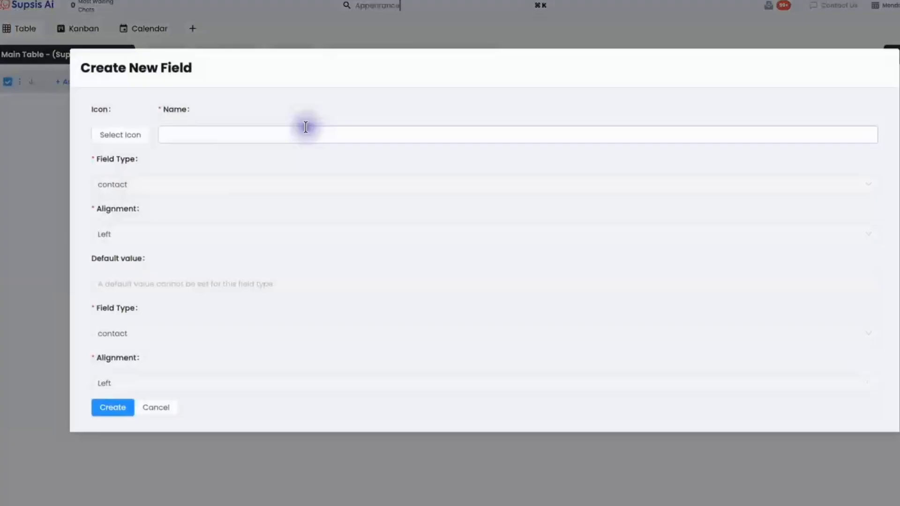
{"action": "left_click", "coordinate": [281, 121]}
{"action": "type", "text": "Client"}
{"action": "left_click", "coordinate": [100, 384]}
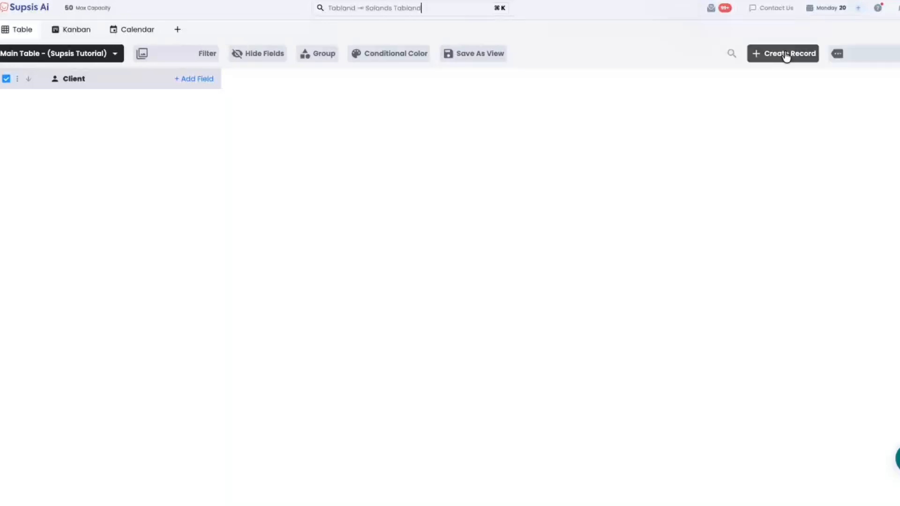
Create a record in the Supsis Tutorial table with Visitor-125 as the client.
{"action": "left_click", "coordinate": [785, 53]}
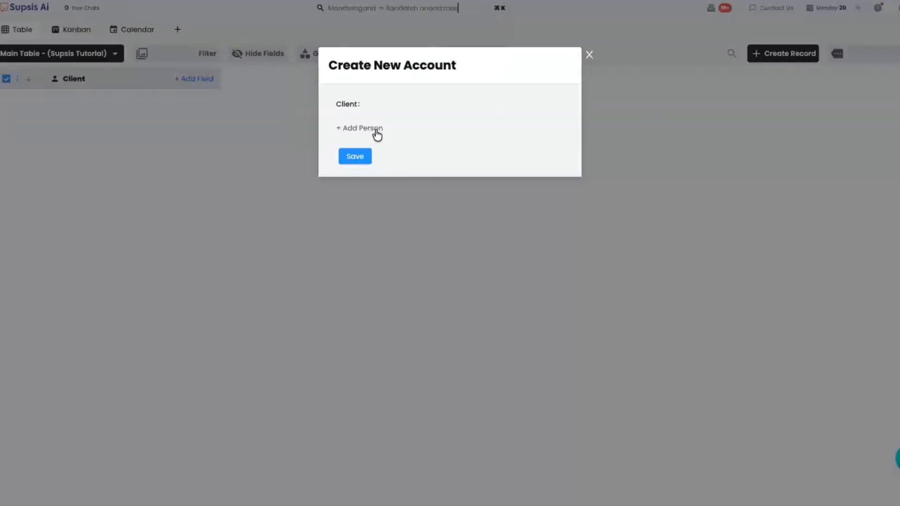
{"action": "left_click", "coordinate": [376, 131]}
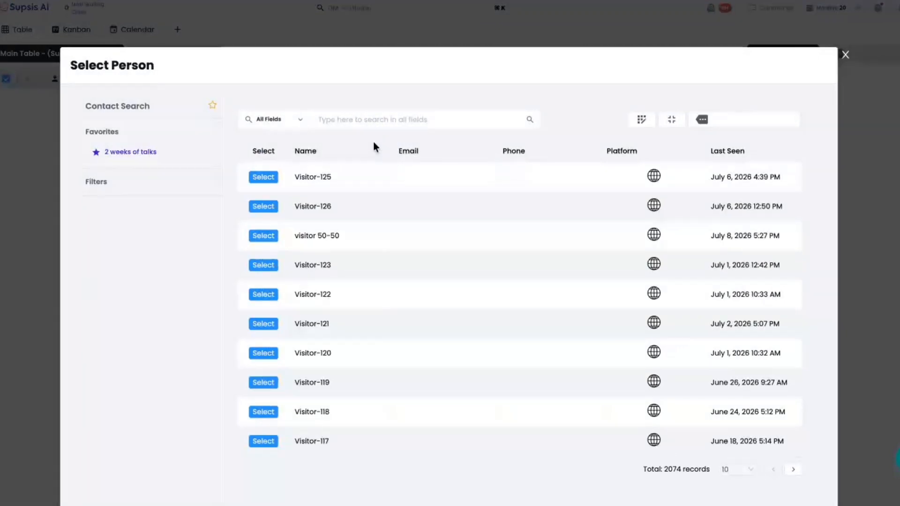
{"action": "left_click", "coordinate": [268, 181]}
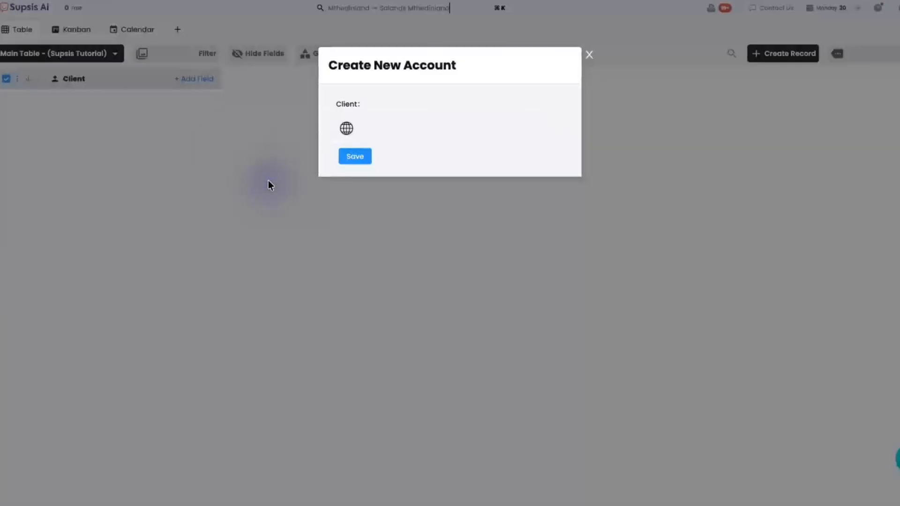
{"action": "left_click", "coordinate": [361, 155]}
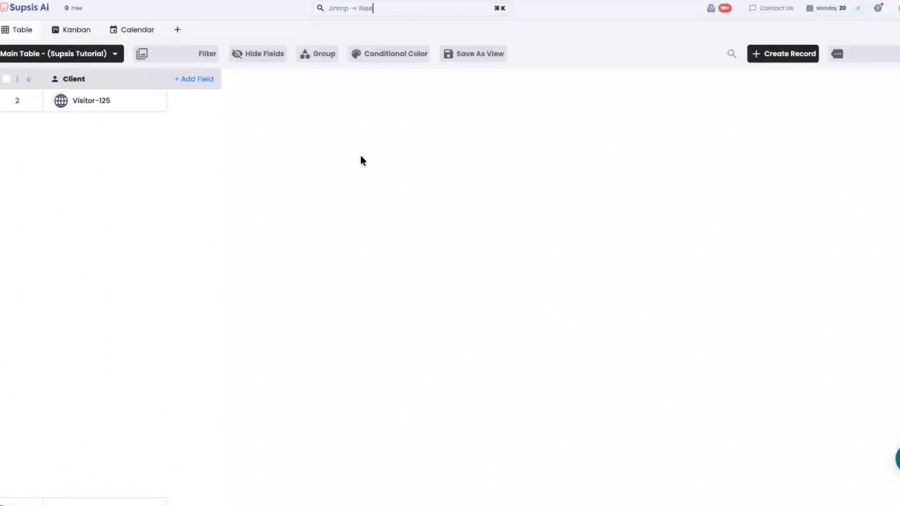
Add a task field named Next folow-up to the Supsis Tutorial table.
{"action": "left_click", "coordinate": [209, 80]}
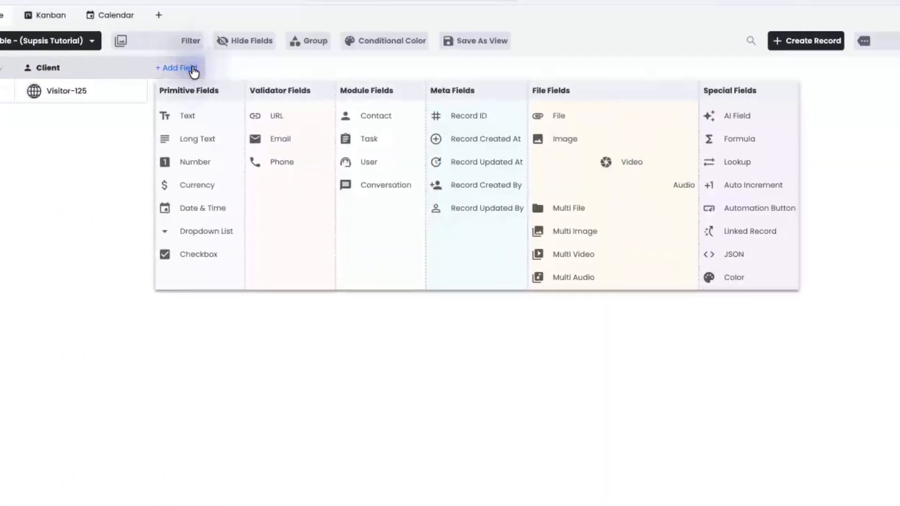
{"action": "left_click", "coordinate": [391, 135]}
{"action": "type", "text": "Next folow-up"}
{"action": "key", "text": "Return"}
Link the Return Process task "Return product ..." to the Visitor-125 record's Next folow-up field.
{"action": "left_click", "coordinate": [172, 83]}
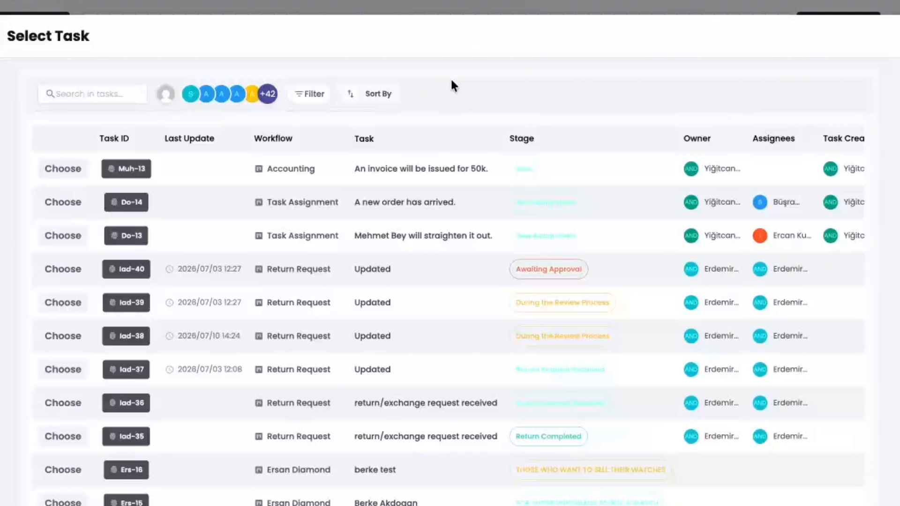
{"action": "scroll", "coordinate": [451, 77], "scroll_direction": "down", "scroll_amount": 6}
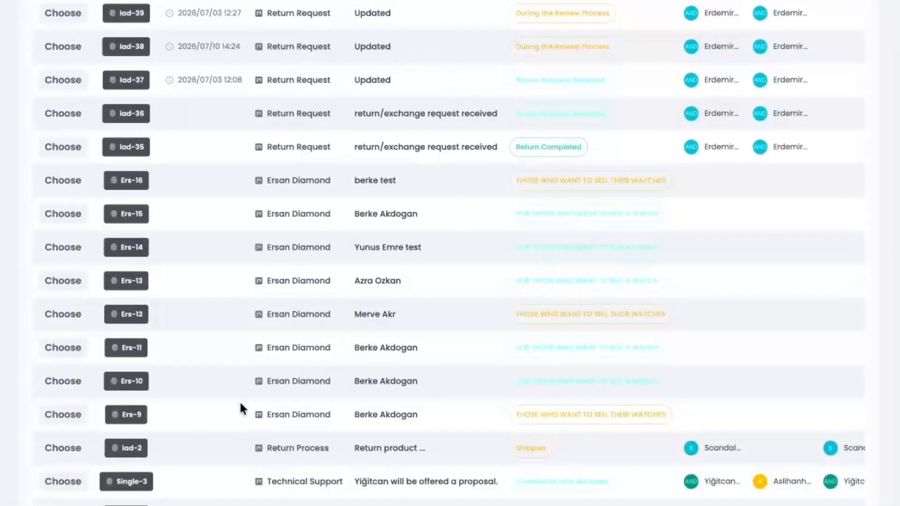
{"action": "left_click", "coordinate": [66, 449]}
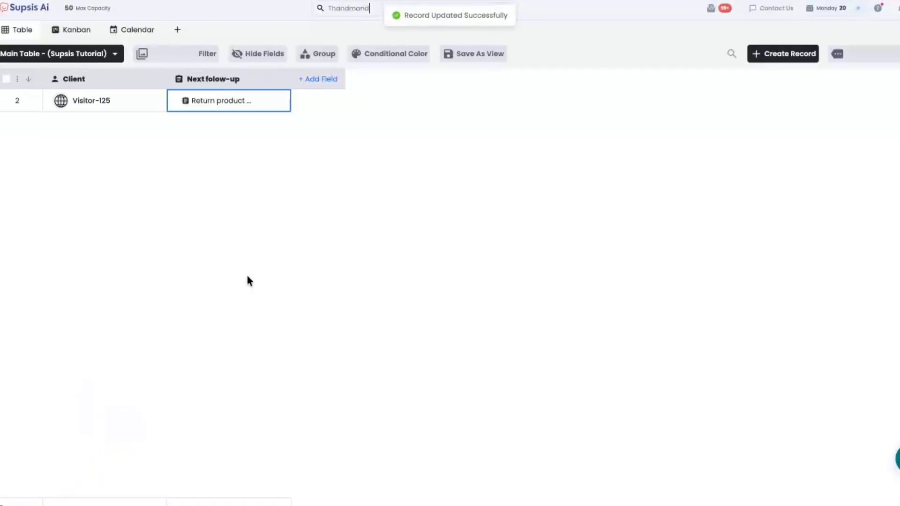
Add a left-aligned field of type user named Agent to the Supsis Tutorial table.
{"action": "left_click", "coordinate": [309, 65]}
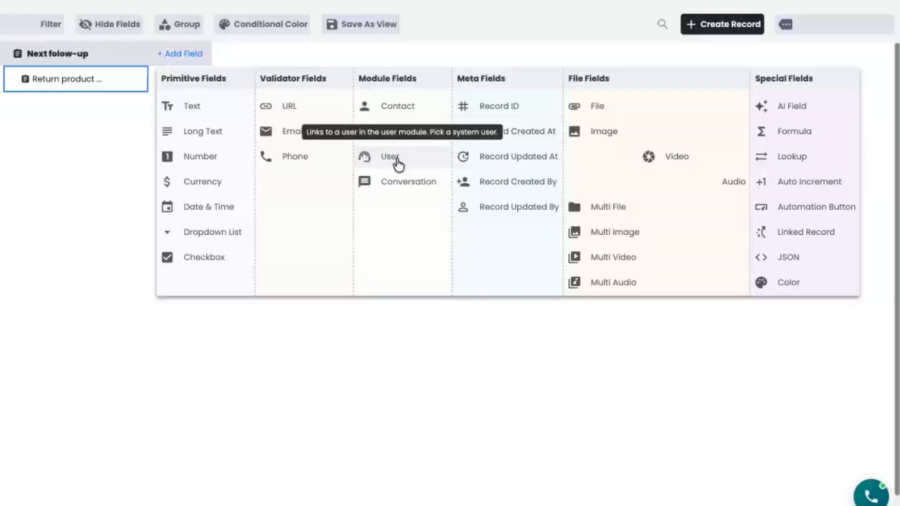
{"action": "left_click", "coordinate": [398, 159]}
{"action": "type", "text": "Agent"}
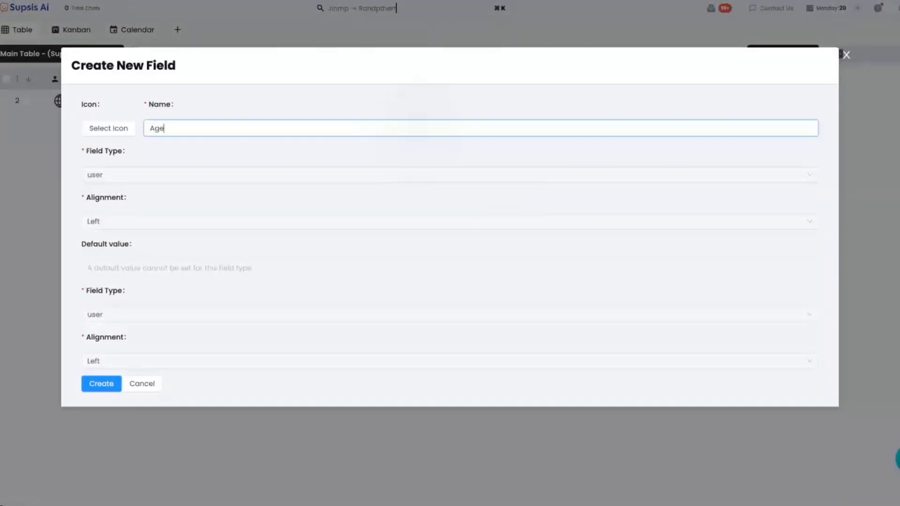
{"action": "left_click", "coordinate": [101, 383]}
Assign the Supsis Ai Support user to the Visitor-125 record's Agent field.
{"action": "left_click", "coordinate": [325, 102]}
{"action": "scroll", "coordinate": [331, 223], "scroll_direction": "down", "scroll_amount": 15}
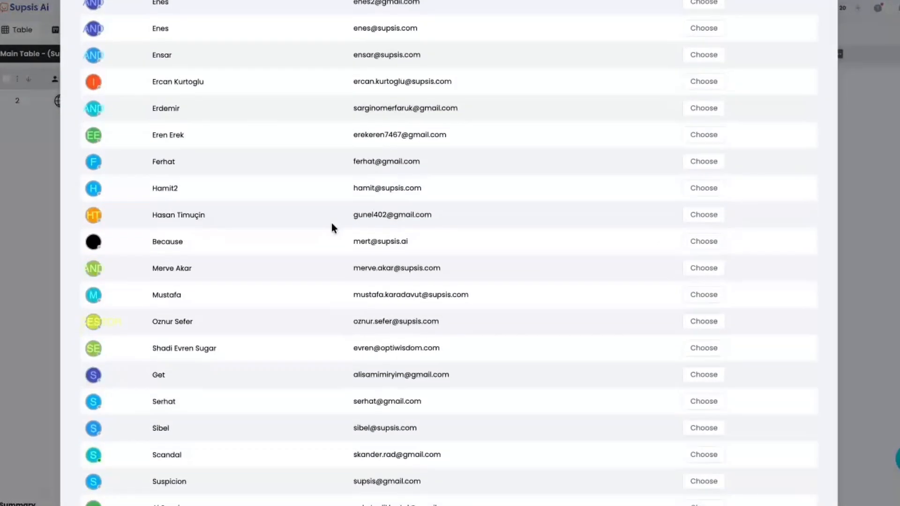
{"action": "left_click", "coordinate": [703, 290]}
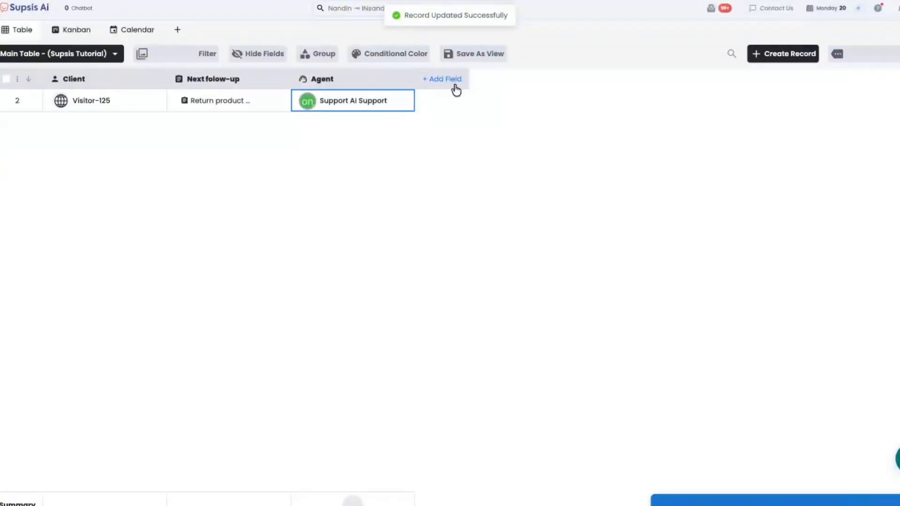
Add a left-aligned field of type Conversation named Conversation to the table.
{"action": "left_click", "coordinate": [443, 80]}
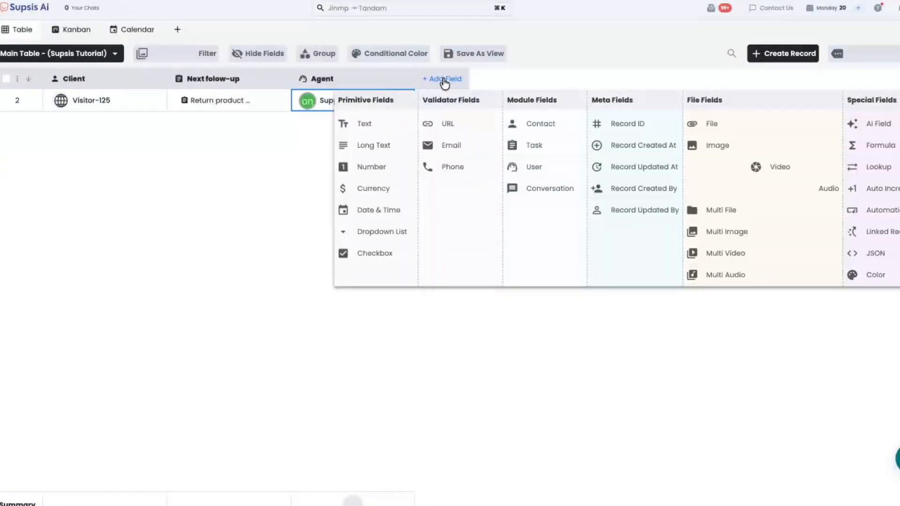
{"action": "left_click", "coordinate": [550, 188]}
{"action": "type", "text": "Conversation"}
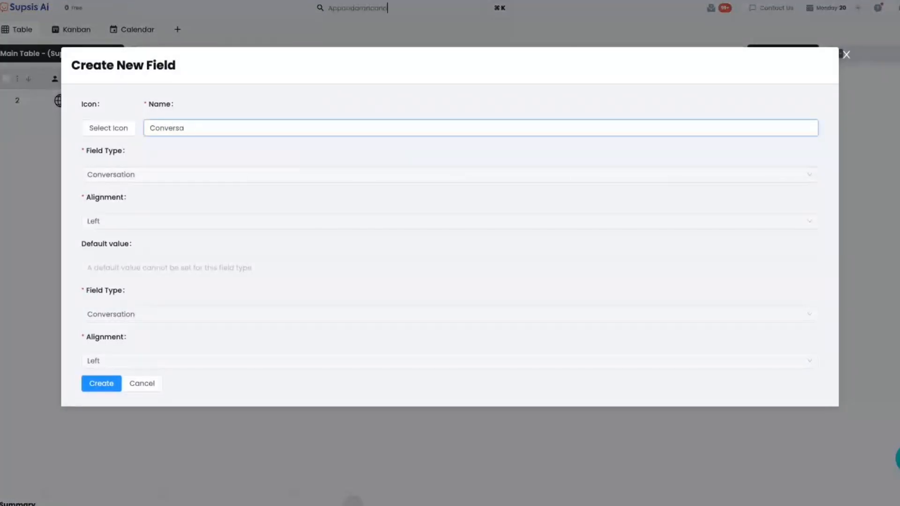
{"action": "left_click", "coordinate": [98, 382]}
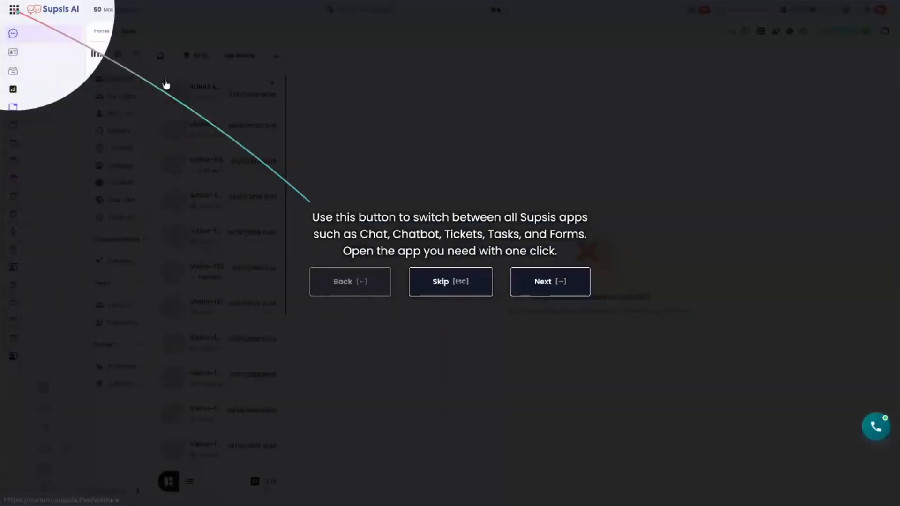
Dismiss the app tour in the chat inbox, open Visitor-118's profile from My Inbox, and copy the Id from its general information.
{"action": "key", "text": "Escape"}
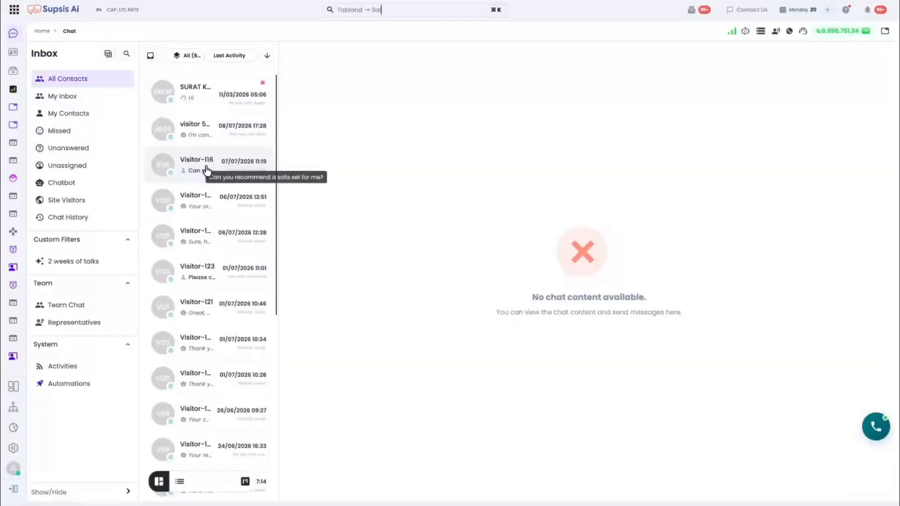
{"action": "left_click", "coordinate": [79, 97]}
{"action": "left_click", "coordinate": [243, 87]}
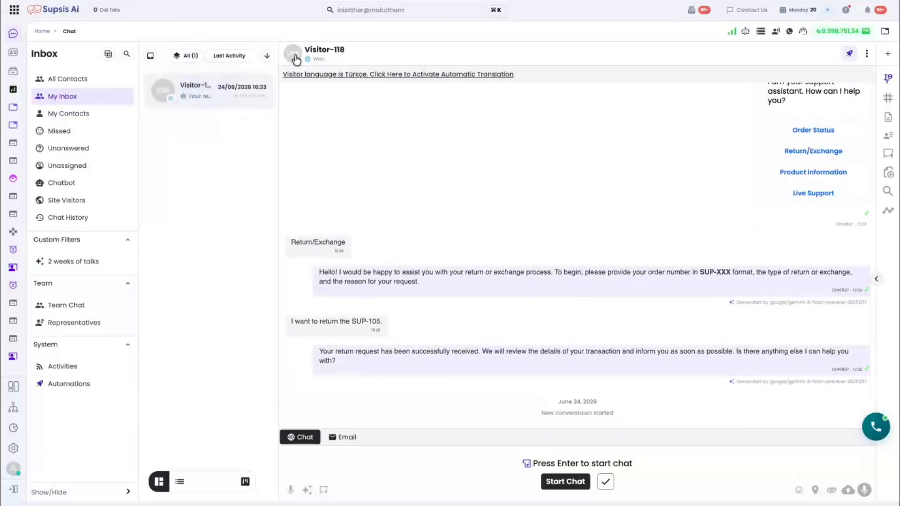
{"action": "left_click", "coordinate": [294, 56]}
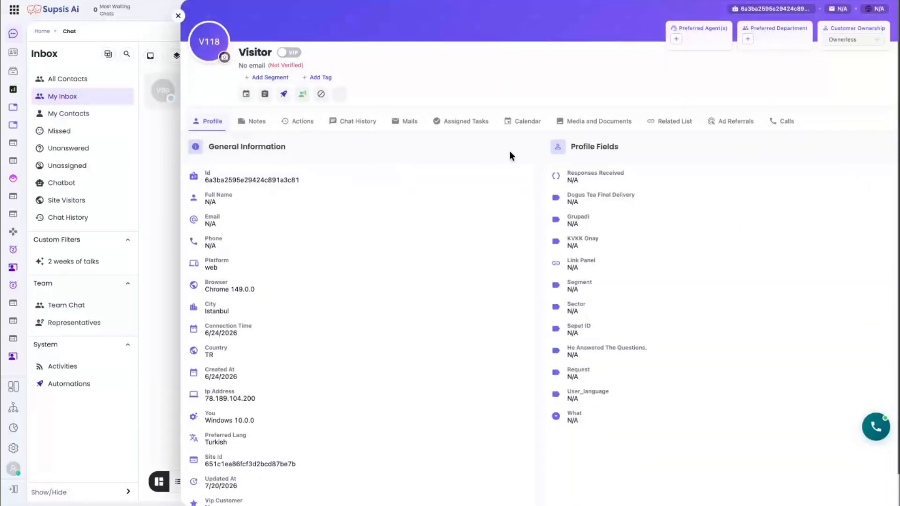
{"action": "left_click", "coordinate": [521, 177]}
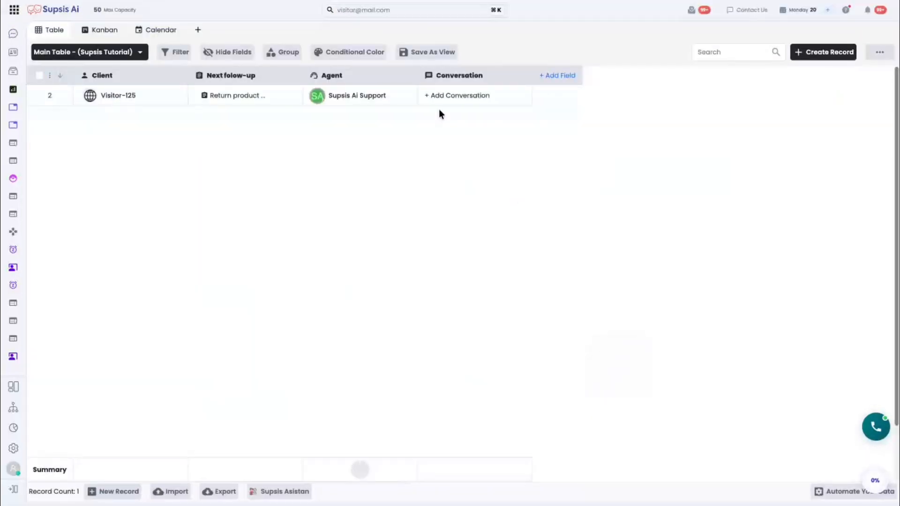
Paste the copied ID as the conversation ID in the Visitor-125 record's Conversation field and save it.
{"action": "left_click", "coordinate": [446, 94]}
{"action": "left_click", "coordinate": [439, 124]}
{"action": "key", "text": "super+v"}
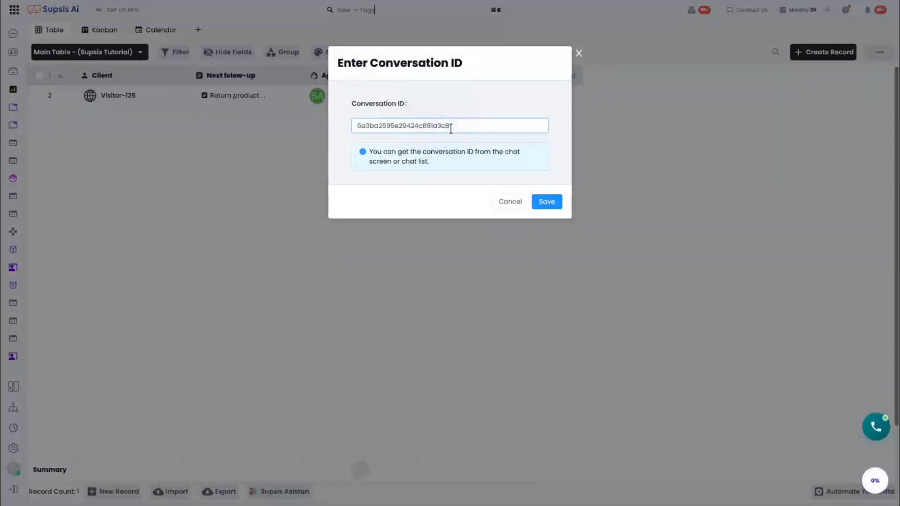
{"action": "left_click", "coordinate": [547, 202]}
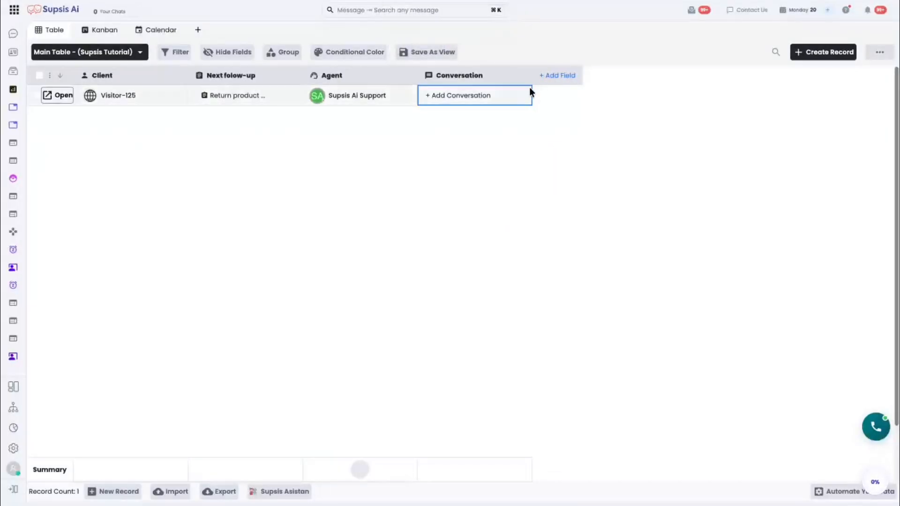
Open the choice of field types for adding another field after Conversation.
{"action": "left_click", "coordinate": [563, 76]}
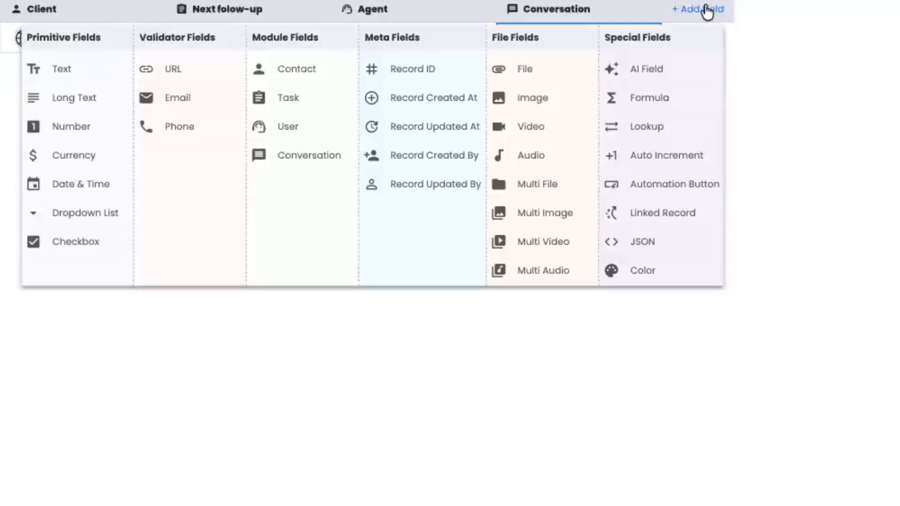